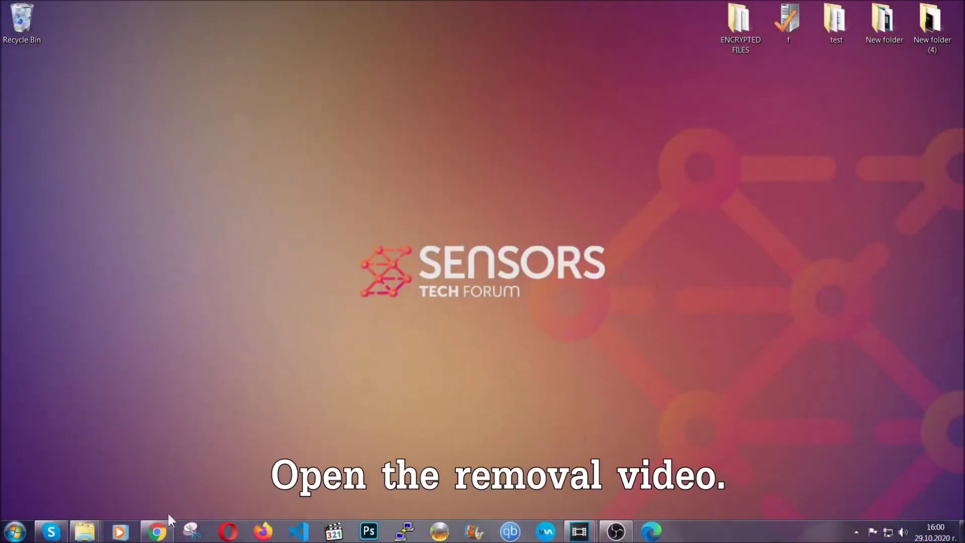
Open the Full Removal Guide link from the YouTube removal video's description
{"action": "left_click", "coordinate": [160, 531]}
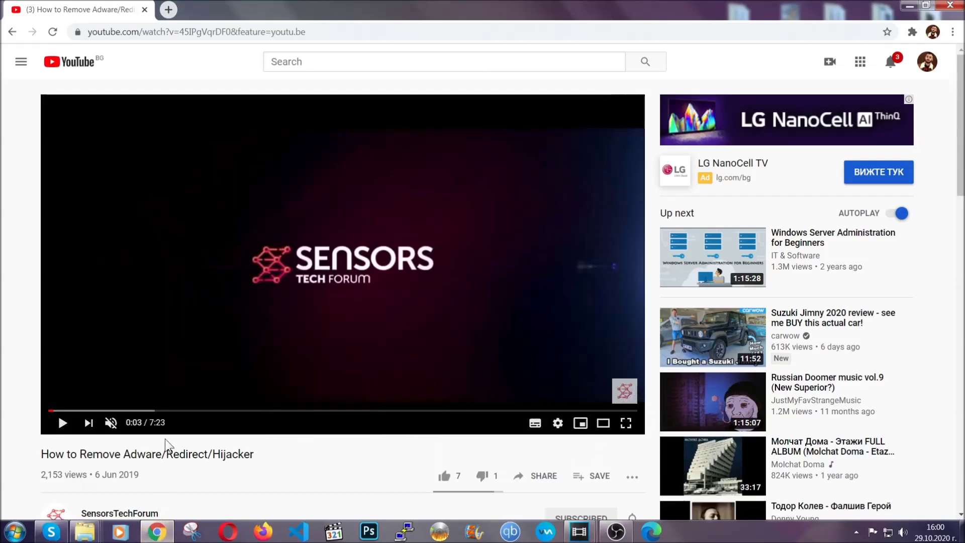
{"action": "scroll", "coordinate": [193, 357], "scroll_direction": "down", "scroll_amount": 5}
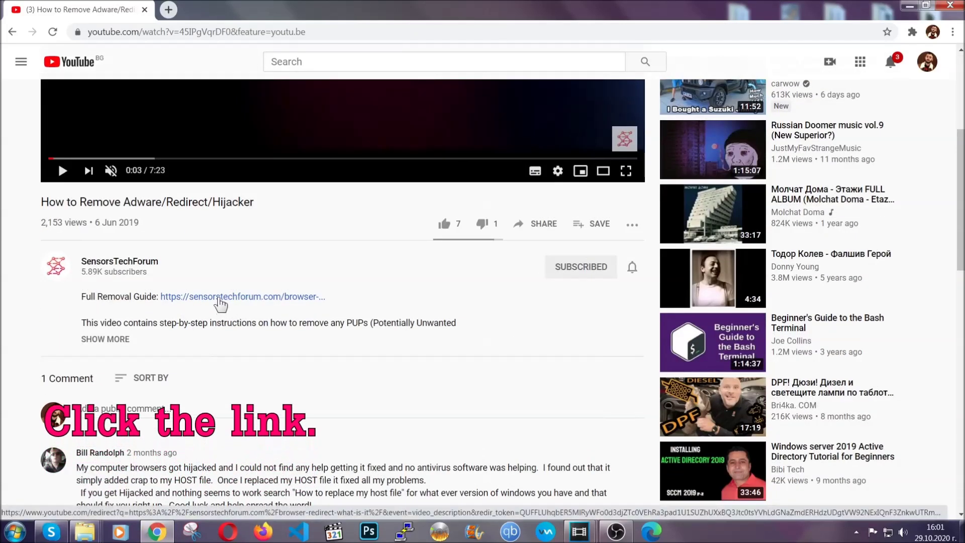
{"action": "left_click", "coordinate": [219, 301]}
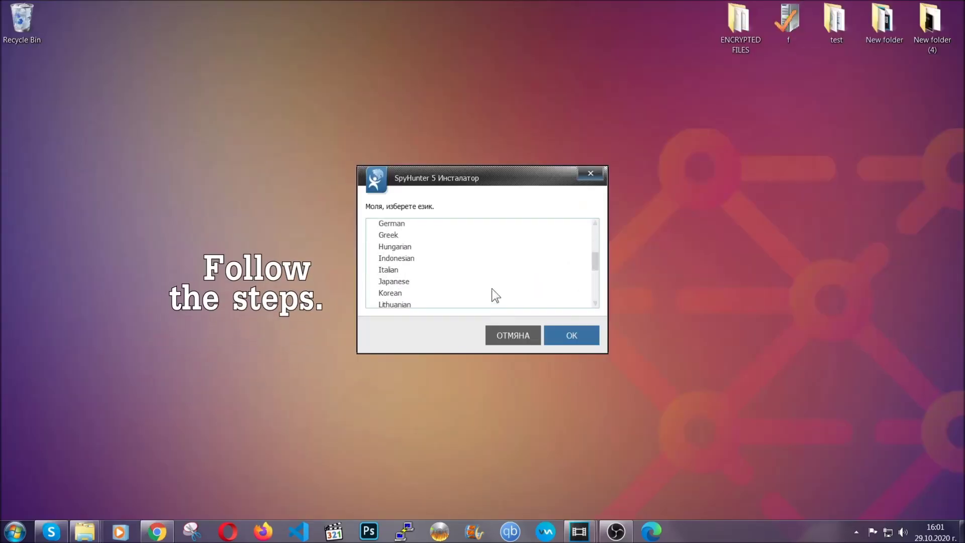
Install SpyHunter 5 in English, accepting the EULA and Privacy Policy
{"action": "scroll", "coordinate": [471, 292], "scroll_direction": "down", "scroll_amount": 2}
{"action": "scroll", "coordinate": [491, 297], "scroll_direction": "up", "scroll_amount": 4}
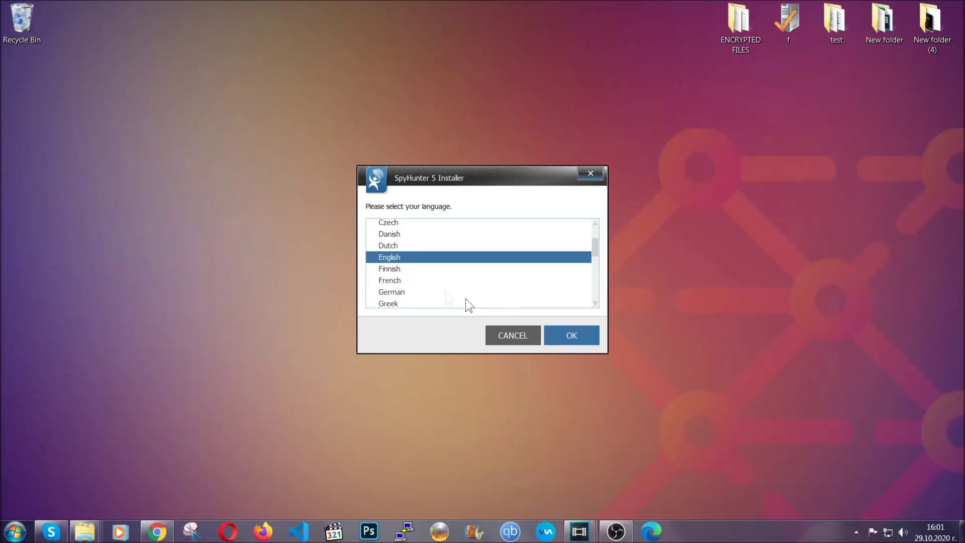
{"action": "left_click", "coordinate": [567, 338]}
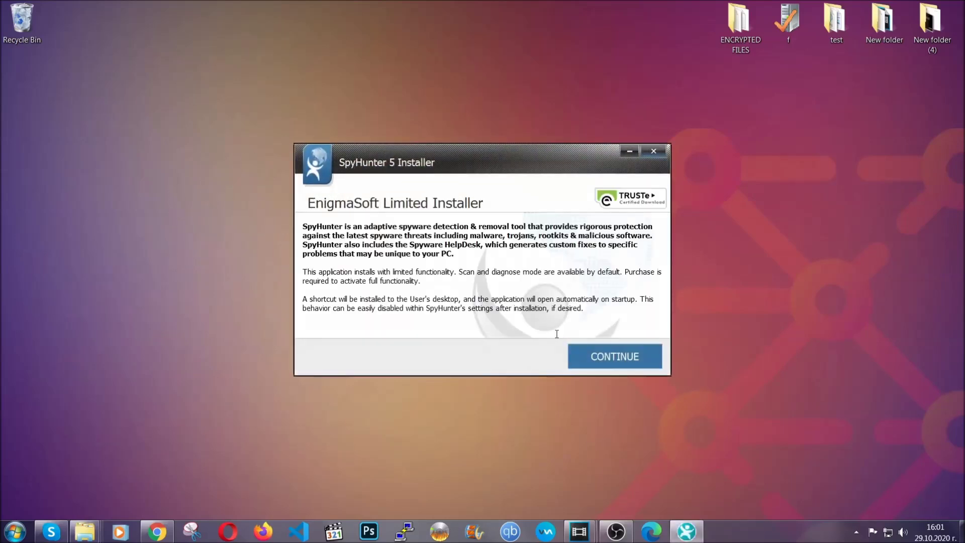
{"action": "left_click", "coordinate": [580, 350]}
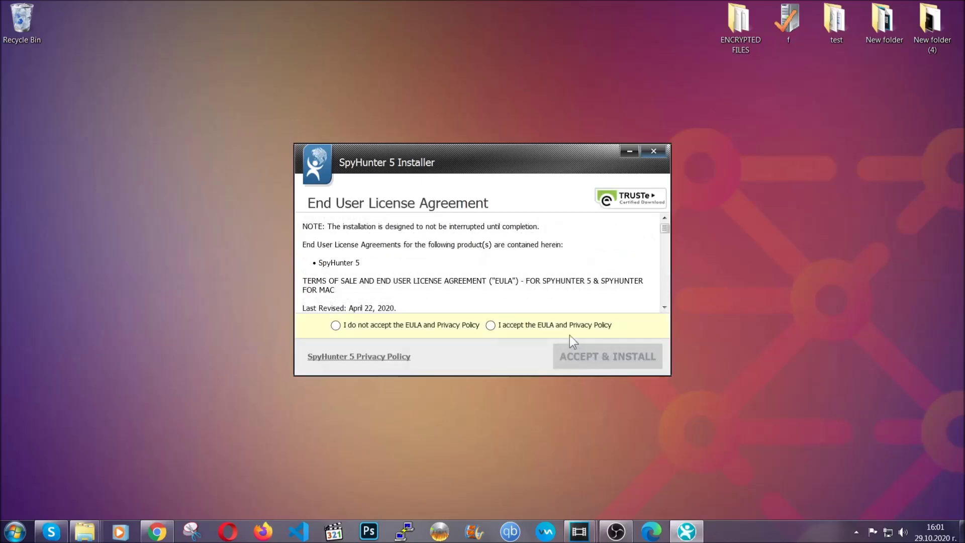
{"action": "left_click", "coordinate": [566, 324]}
{"action": "left_click", "coordinate": [582, 352]}
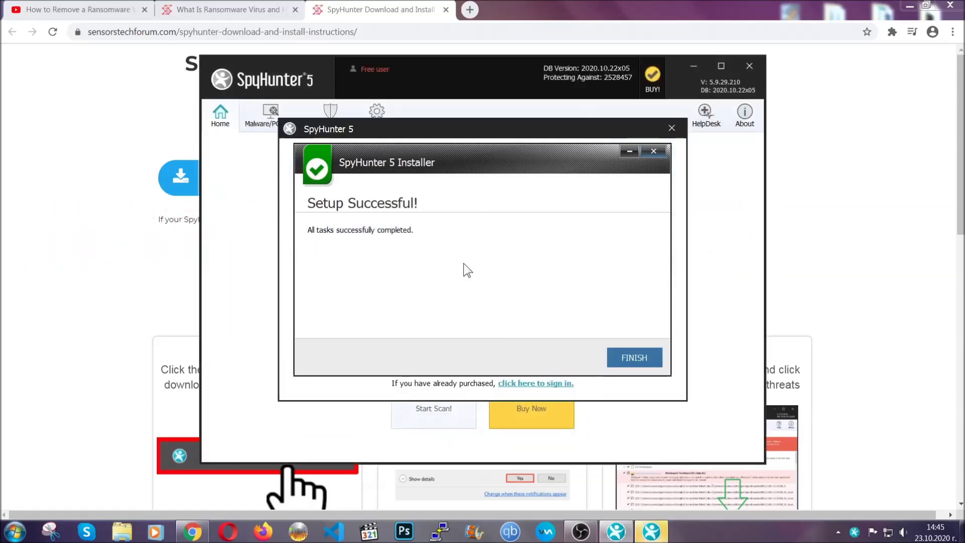
Finish SpyHunter 5 setup so it begins scanning the computer
{"action": "left_click", "coordinate": [617, 359]}
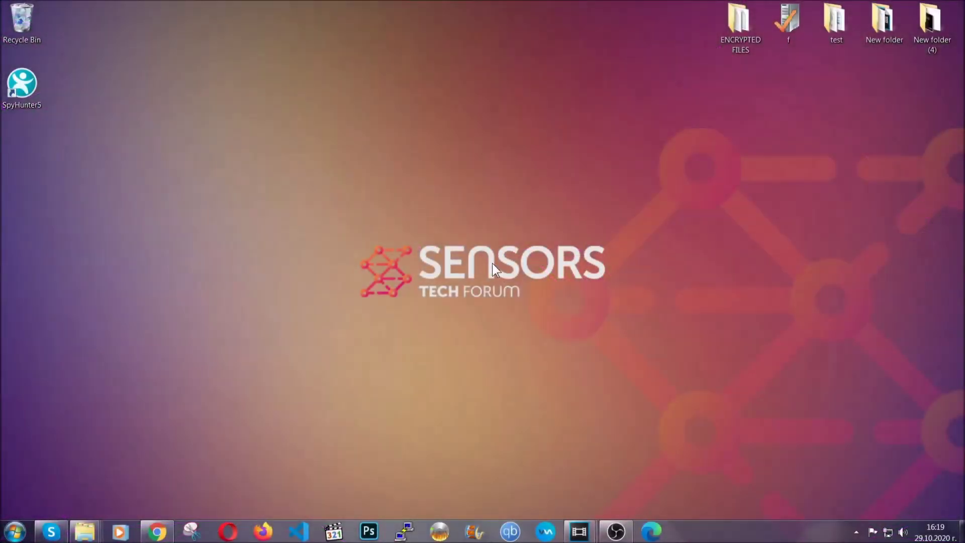
Open Programs and Features by running APPWIZ.CPL from the Run dialog
{"action": "key", "text": "super+r"}
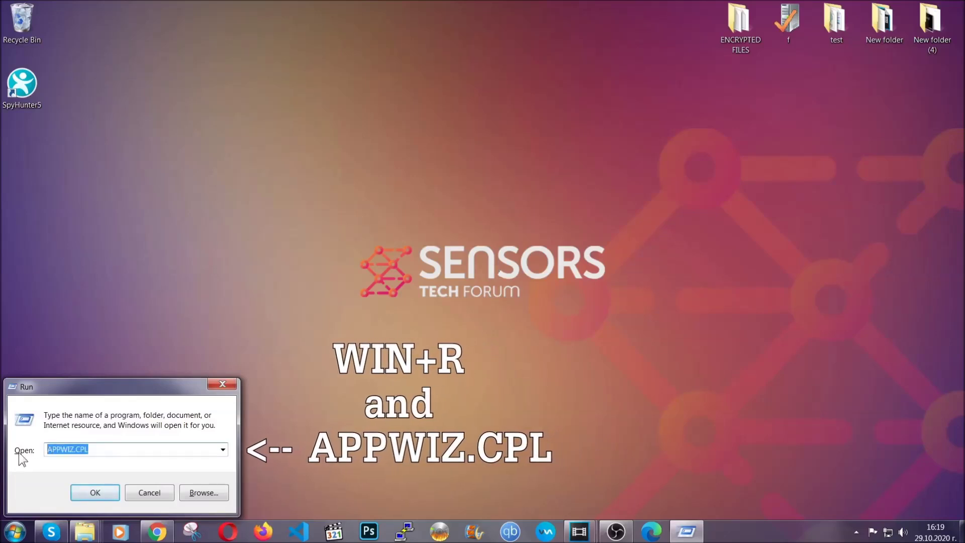
{"action": "left_click", "coordinate": [95, 489]}
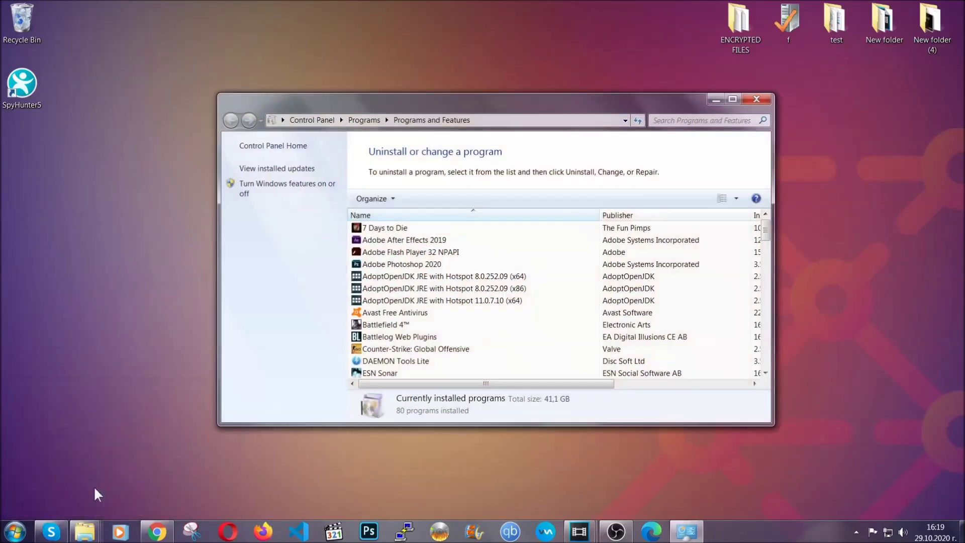
{"action": "scroll", "coordinate": [511, 275], "scroll_direction": "down", "scroll_amount": 20}
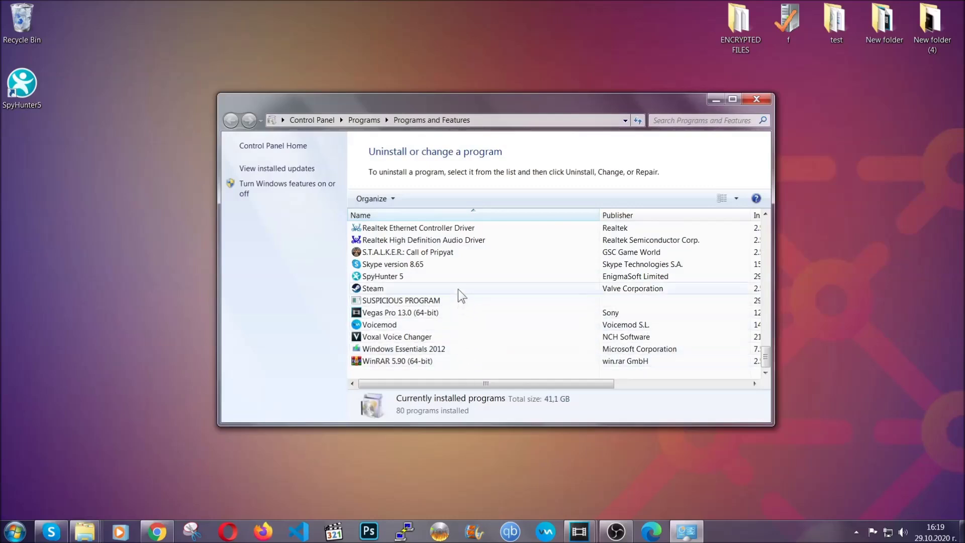
Uninstall SUSPICIOUS PROGRAM and dismiss the removal confirmation message
{"action": "left_click", "coordinate": [407, 304]}
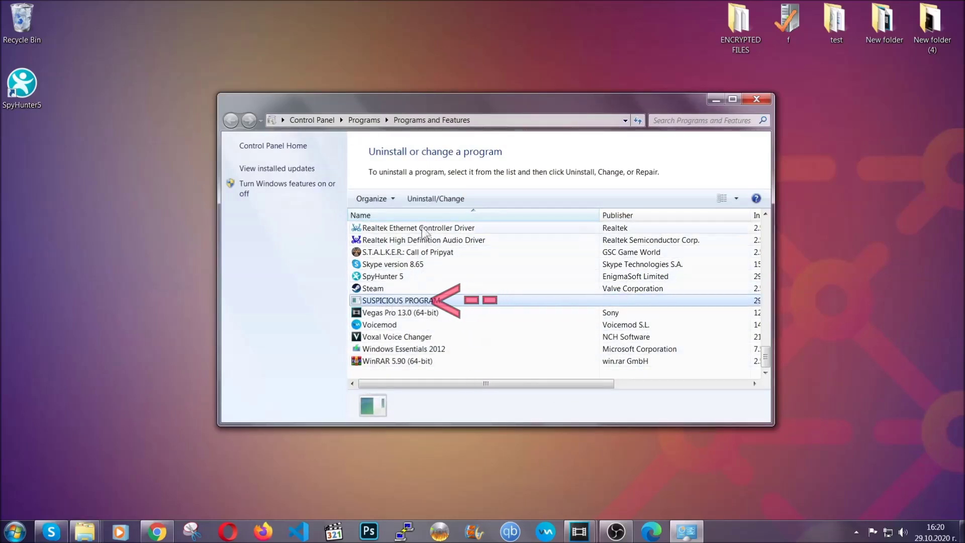
{"action": "left_click", "coordinate": [427, 198]}
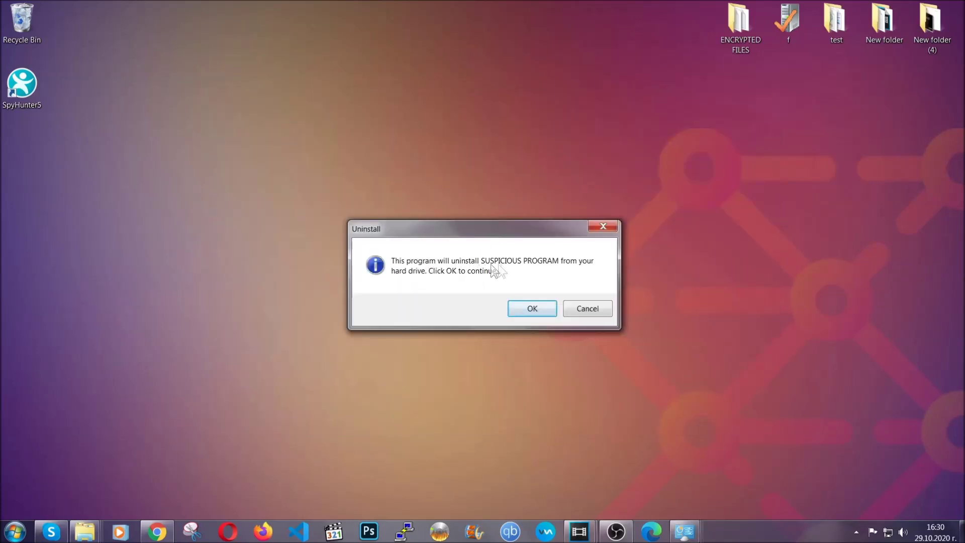
{"action": "left_click", "coordinate": [527, 310]}
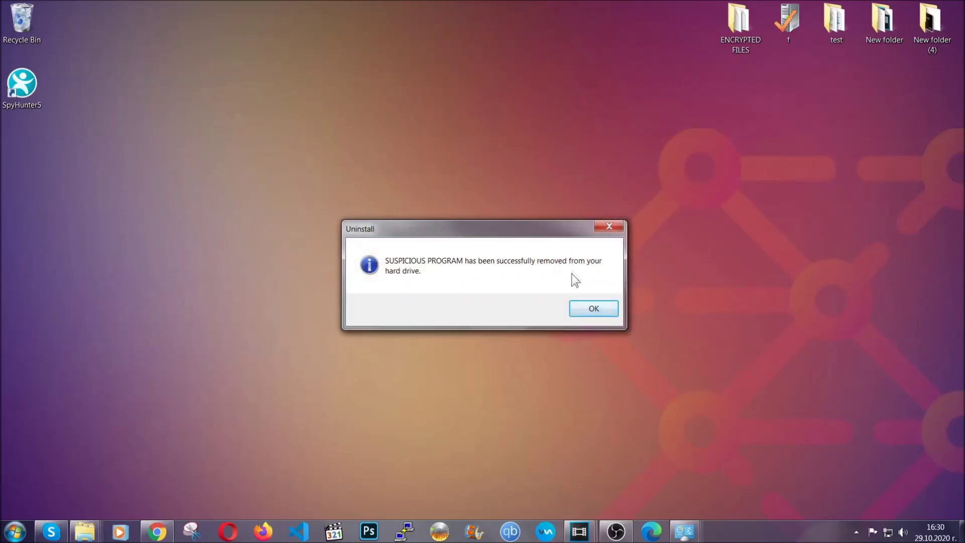
{"action": "left_click", "coordinate": [580, 308]}
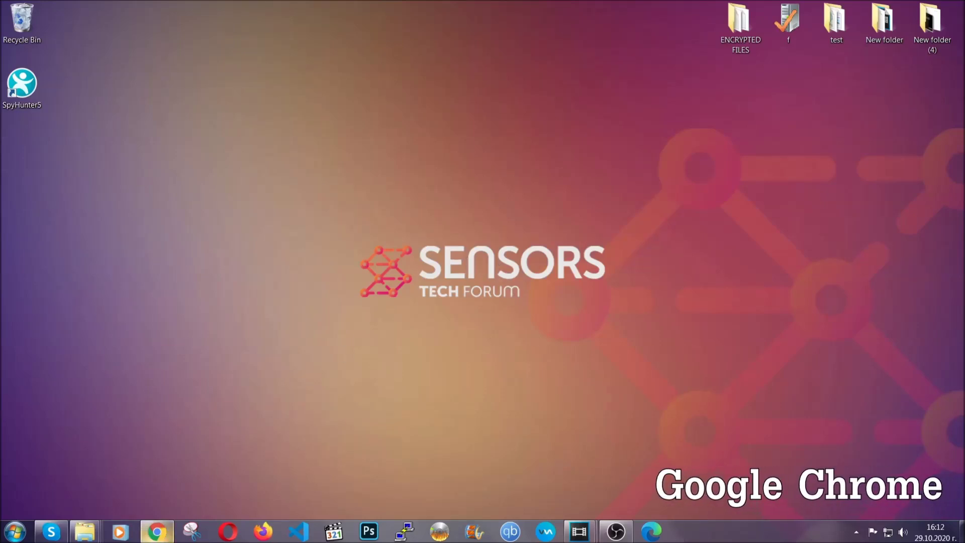
Navigate Chrome to chrome://settings/clearBrowserData
{"action": "left_click", "coordinate": [164, 538]}
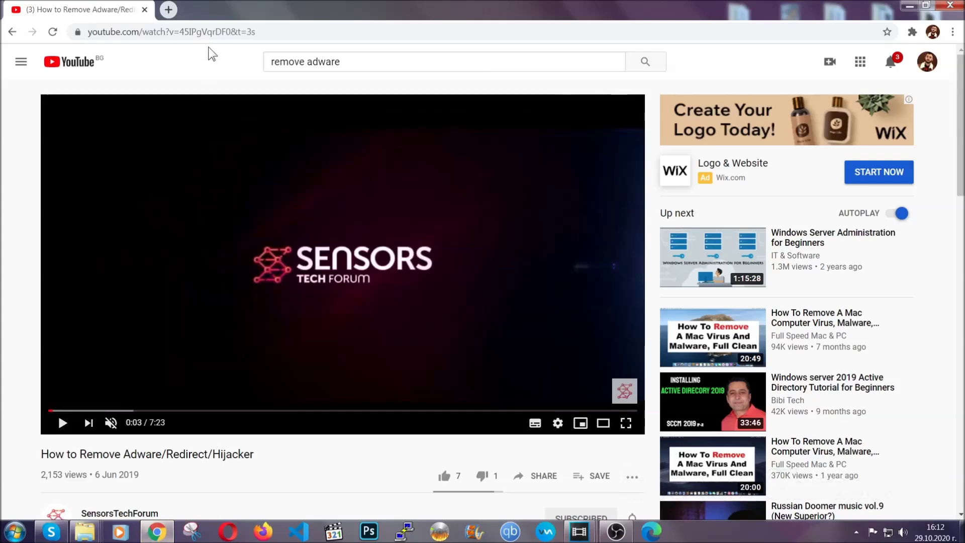
{"action": "left_click", "coordinate": [209, 32]}
{"action": "type", "text": "chro"}
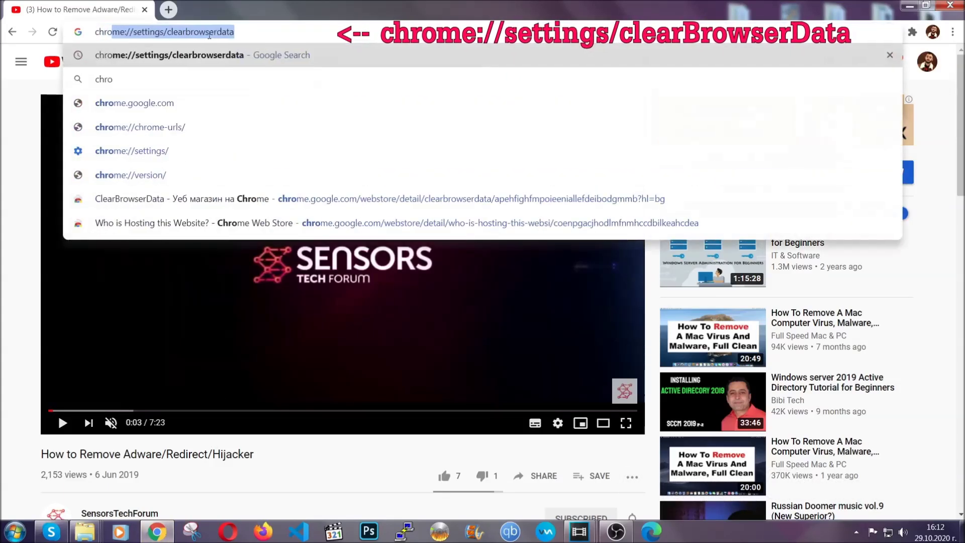
{"action": "type", "text": "me:/"}
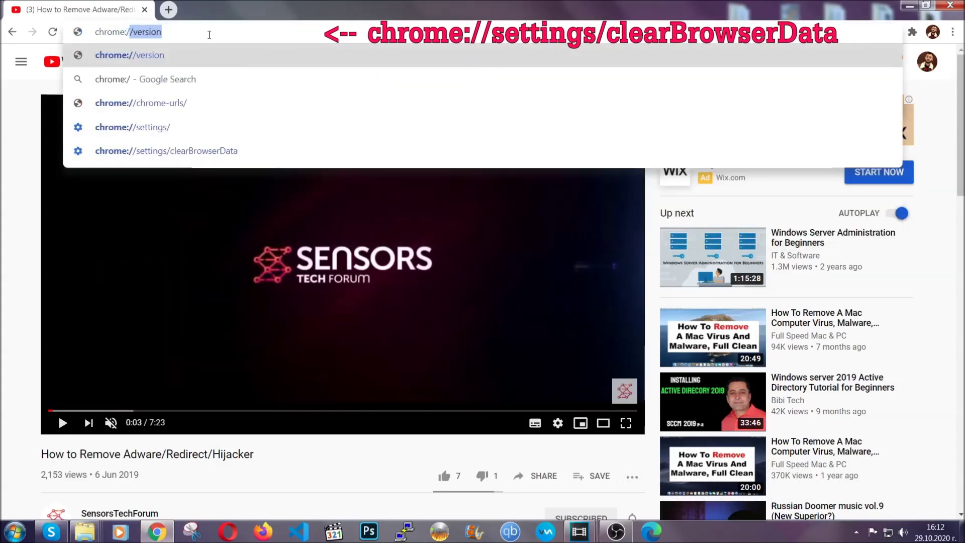
{"action": "type", "text": "/setting"}
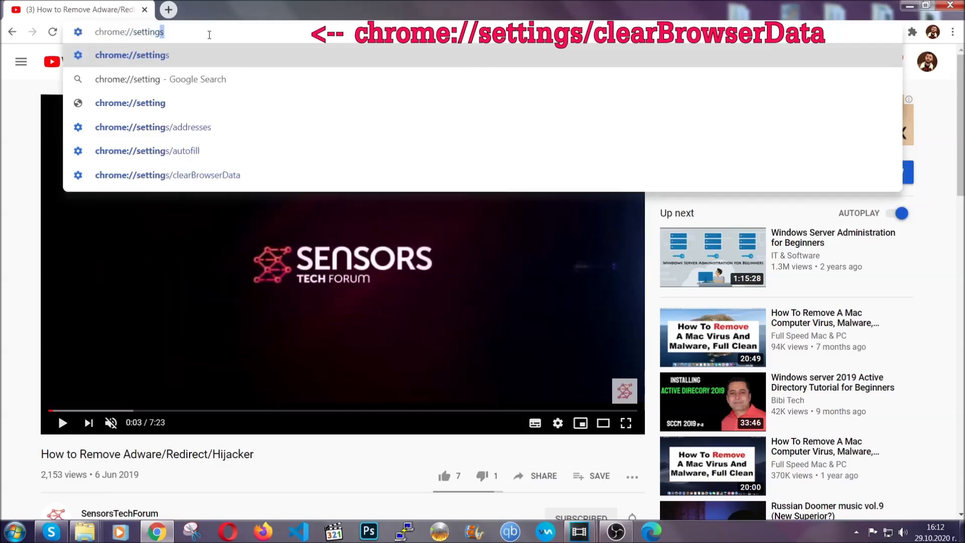
{"action": "type", "text": "s/ce"}
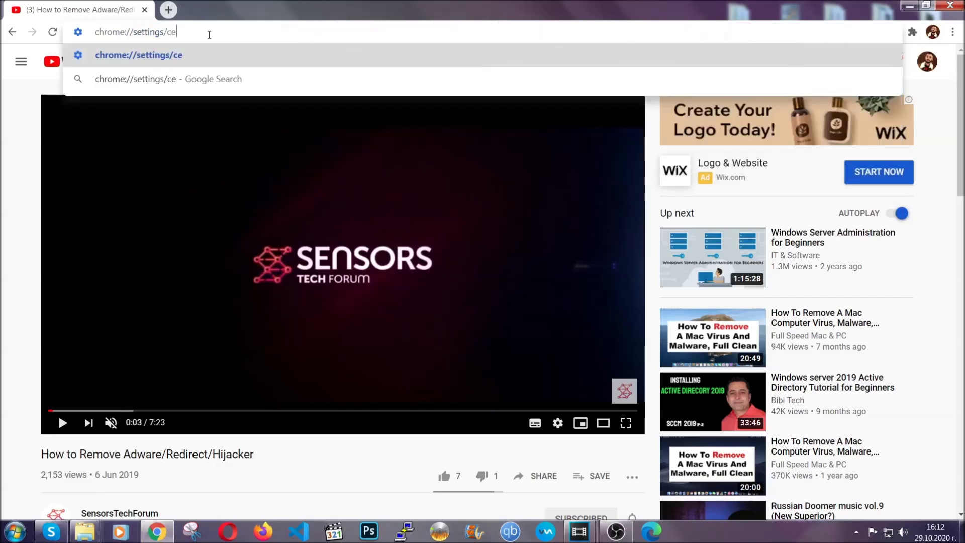
{"action": "key", "text": "BackSpace"}
{"action": "type", "text": "lea"}
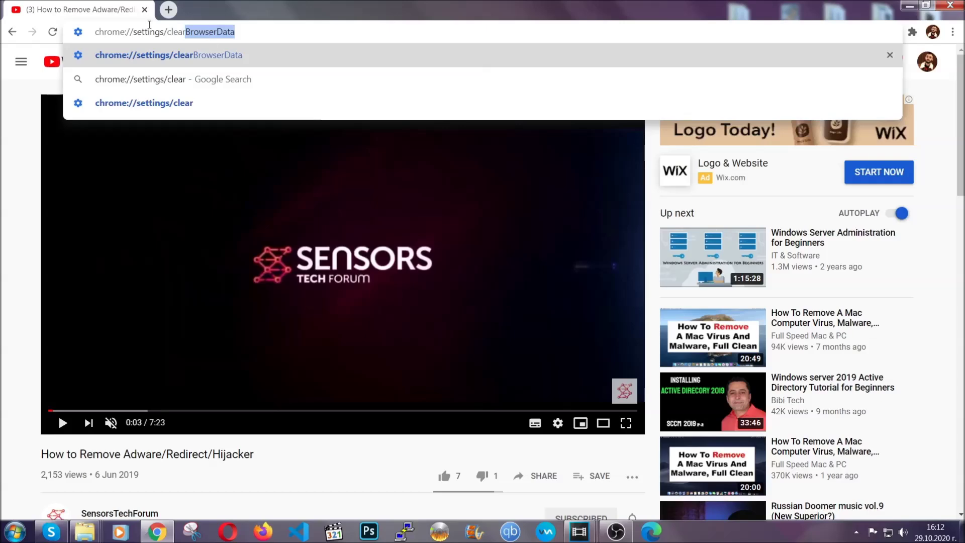
{"action": "type", "text": "r"}
{"action": "left_click", "coordinate": [142, 59]}
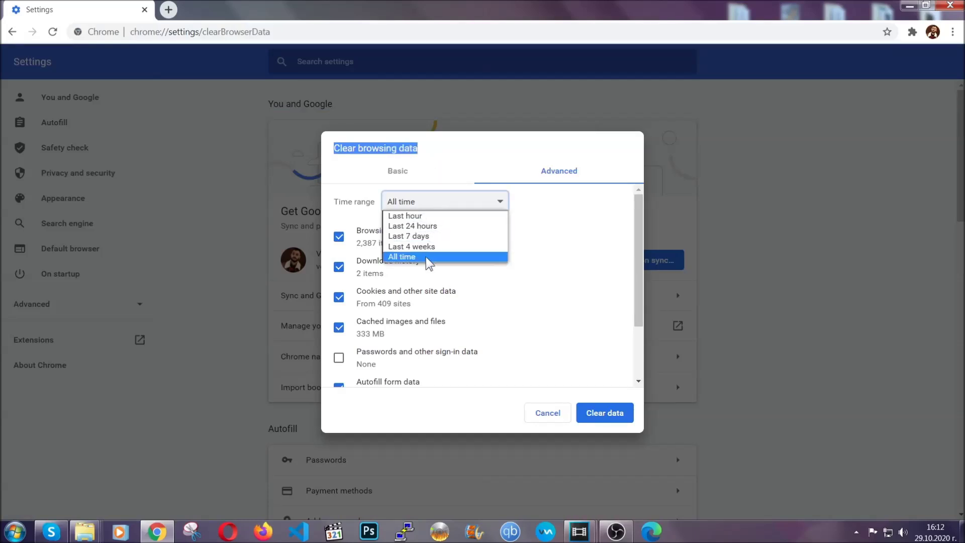
Clear Chrome's browsing data for All time, leaving passwords unticked
{"action": "left_click", "coordinate": [426, 256]}
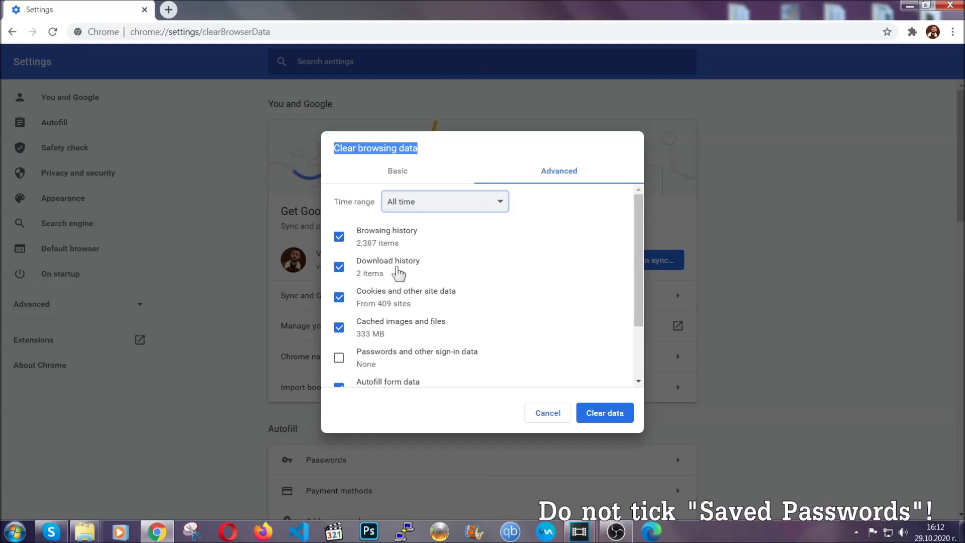
{"action": "scroll", "coordinate": [387, 341], "scroll_direction": "down", "scroll_amount": 2}
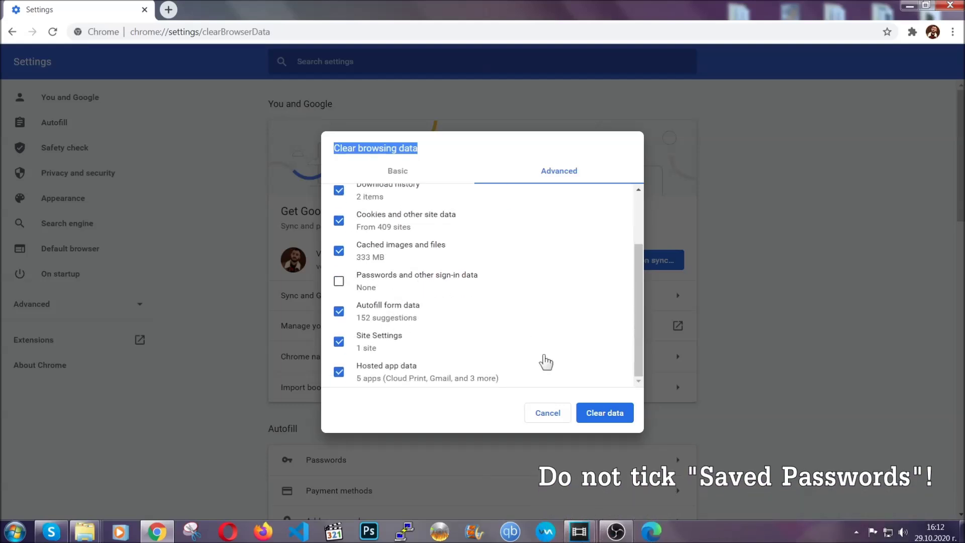
{"action": "left_click", "coordinate": [593, 413]}
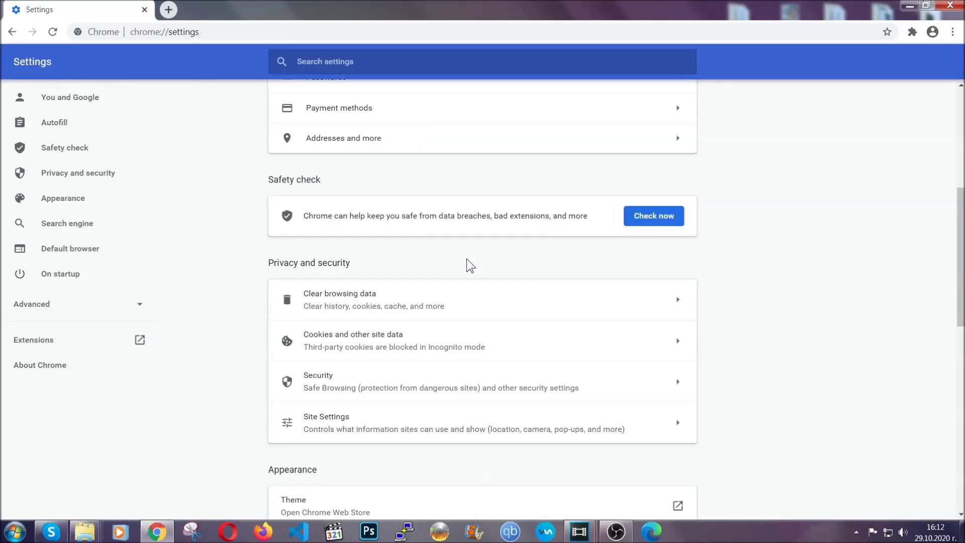
Open Chrome's Extensions page from the More tools menu
{"action": "left_click", "coordinate": [953, 31]}
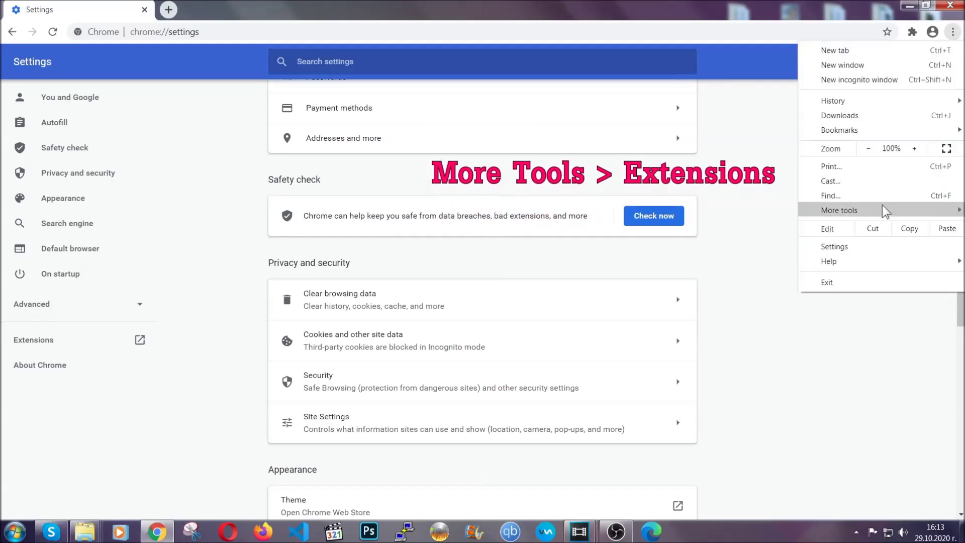
{"action": "mouse_move", "coordinate": [882, 205]}
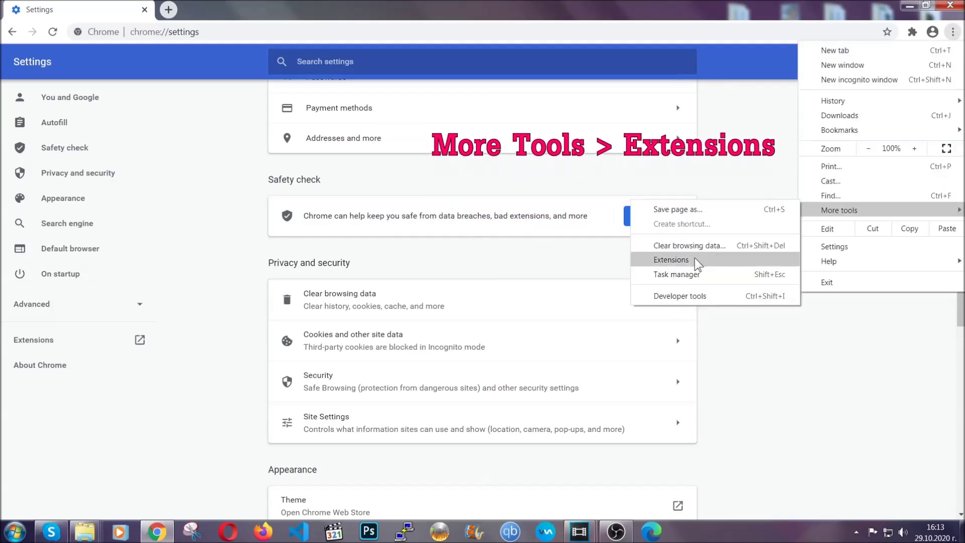
{"action": "left_click", "coordinate": [671, 259]}
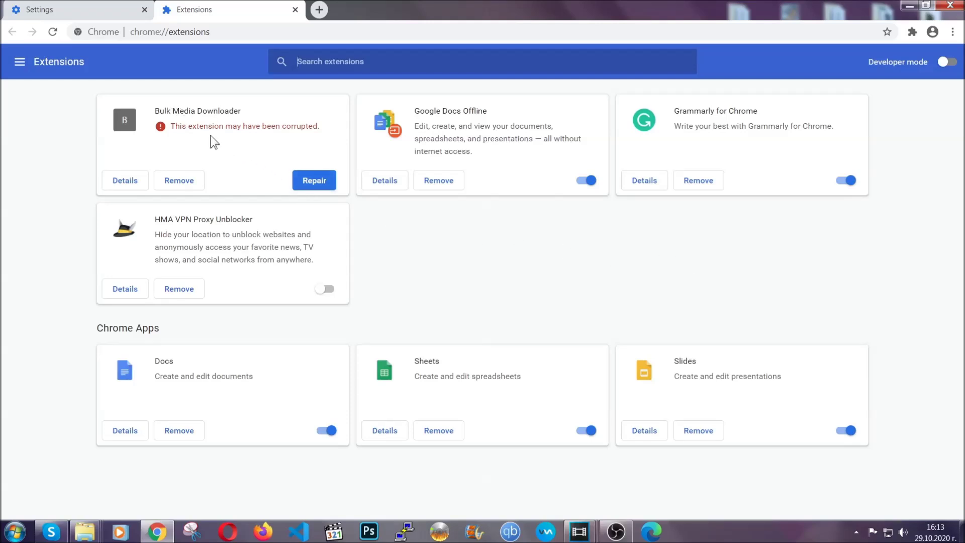
Remove the Bulk Media Downloader extension, then minimize Chrome
{"action": "left_click", "coordinate": [188, 181]}
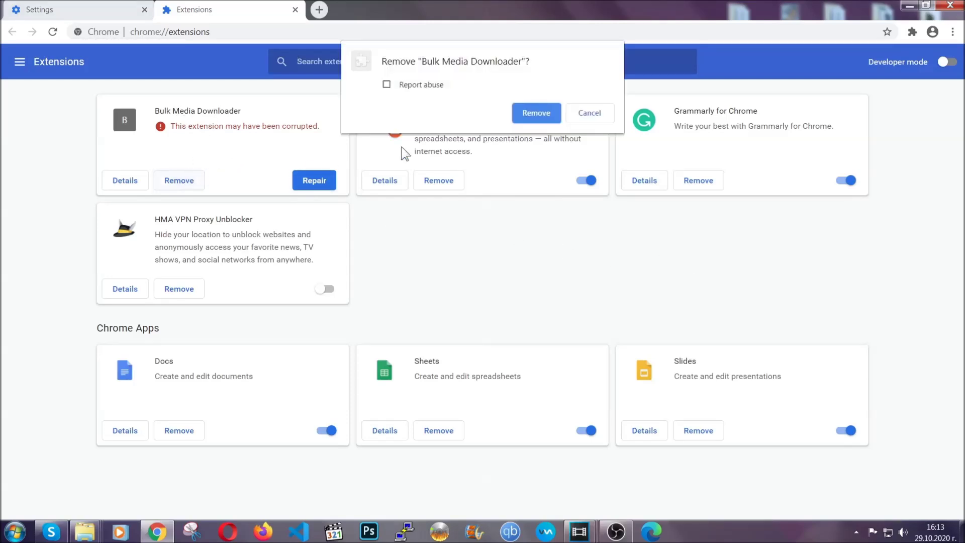
{"action": "left_click", "coordinate": [520, 112]}
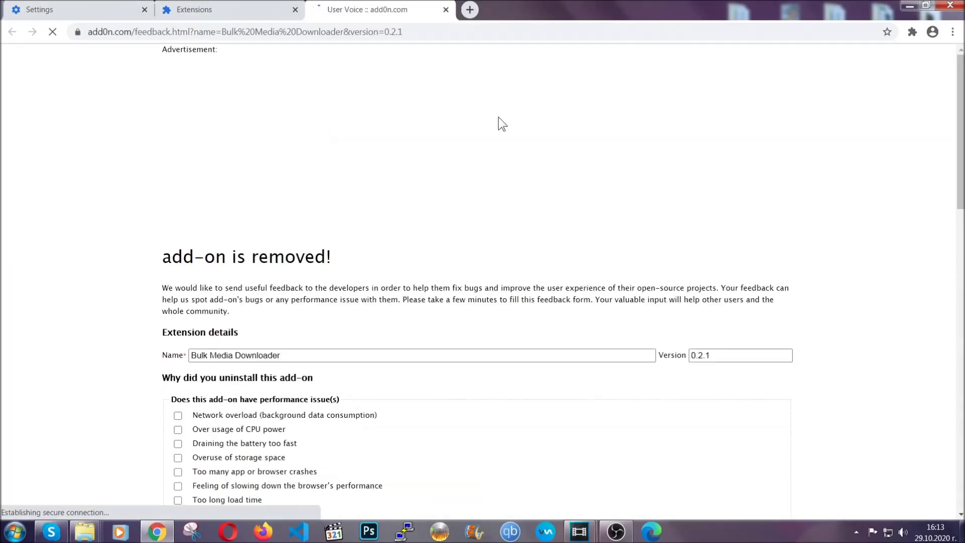
{"action": "left_click", "coordinate": [246, 10]}
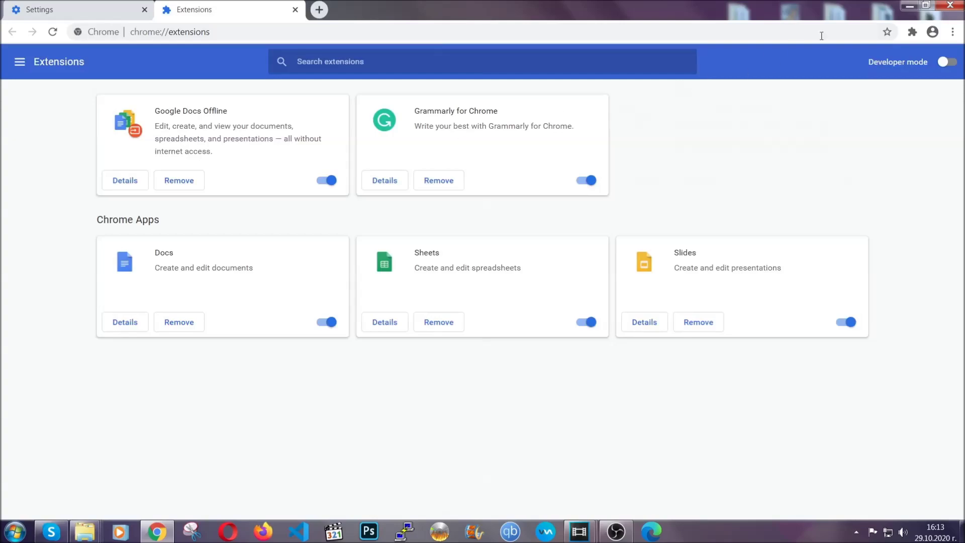
{"action": "left_click", "coordinate": [905, 7]}
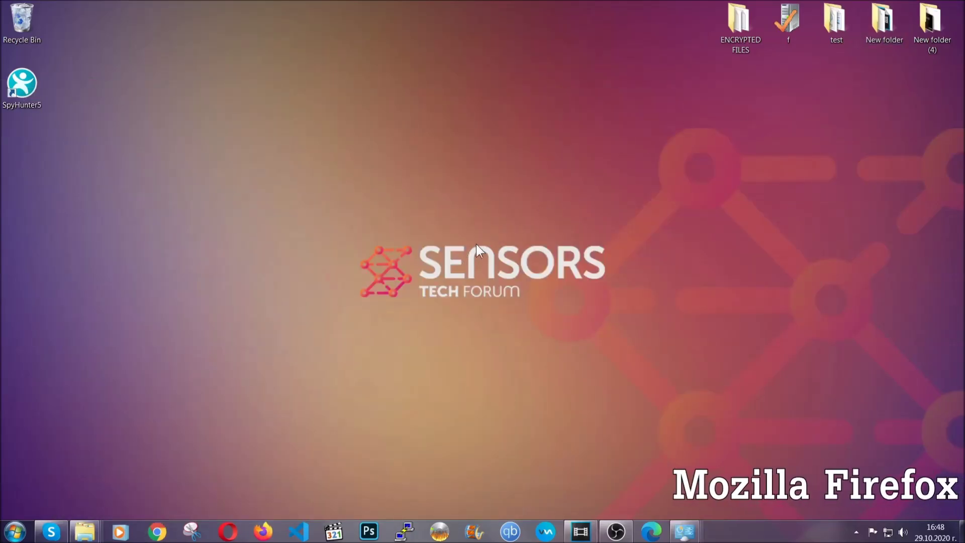
Launch Firefox and load the about:support troubleshooting page
{"action": "left_click", "coordinate": [263, 531]}
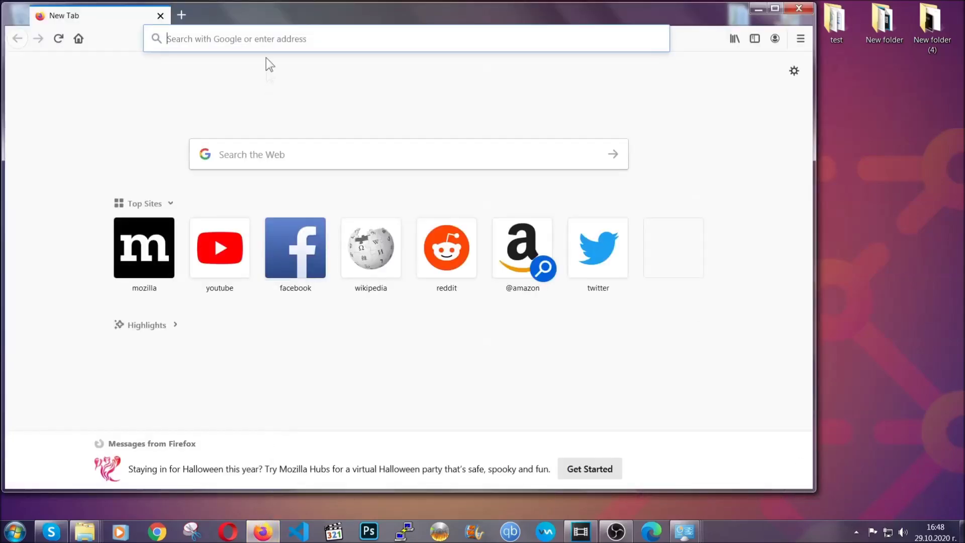
{"action": "left_click", "coordinate": [265, 39]}
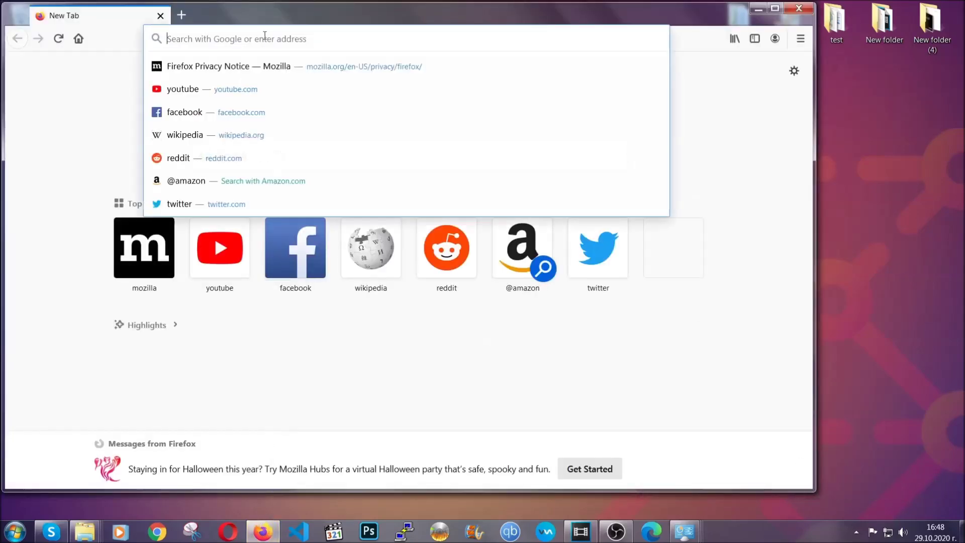
{"action": "type", "text": "about:support"}
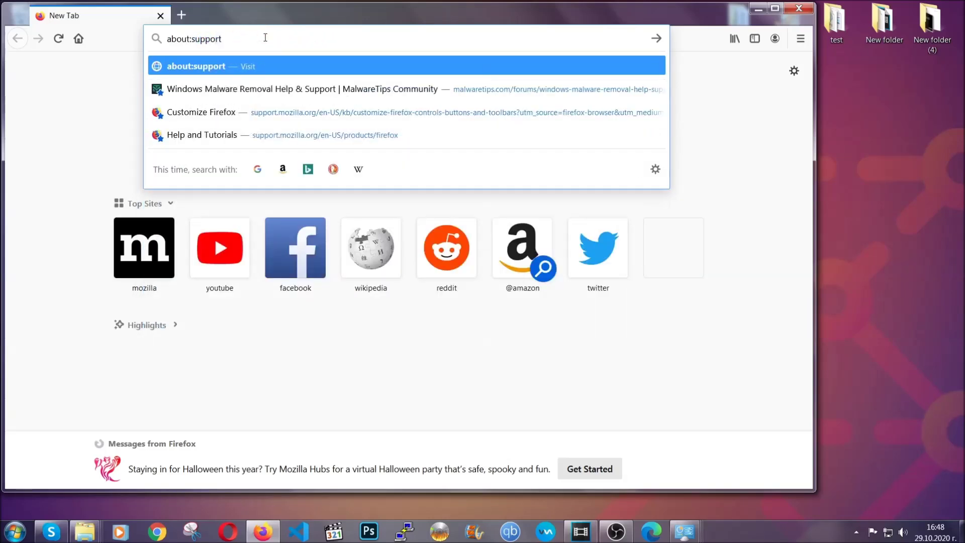
{"action": "key", "text": "Return"}
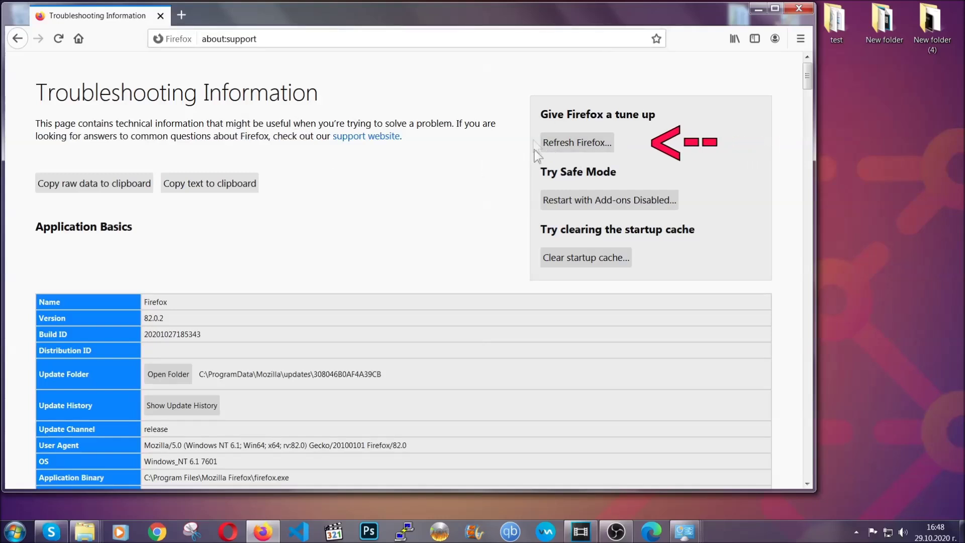
Refresh Firefox to its default settings, then minimize its window
{"action": "left_click", "coordinate": [571, 145]}
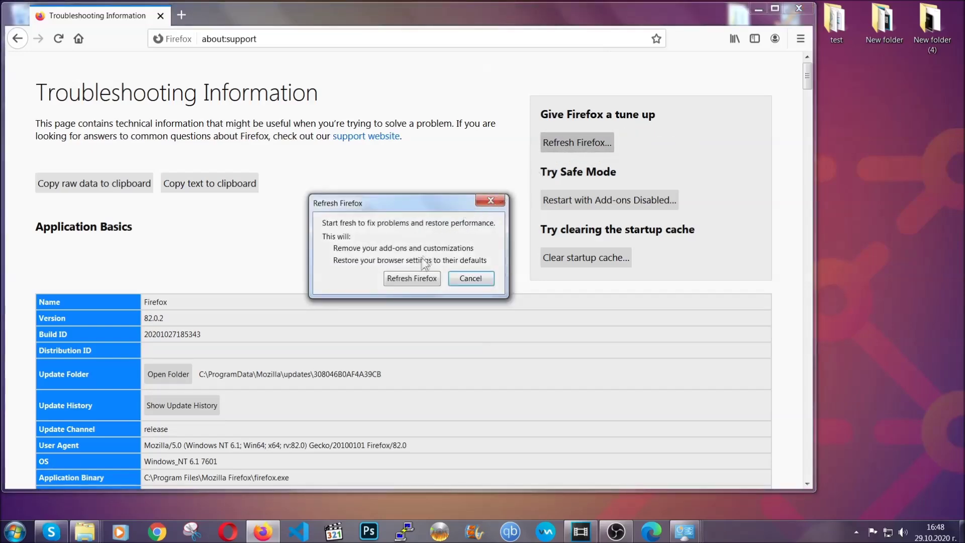
{"action": "left_click", "coordinate": [411, 279]}
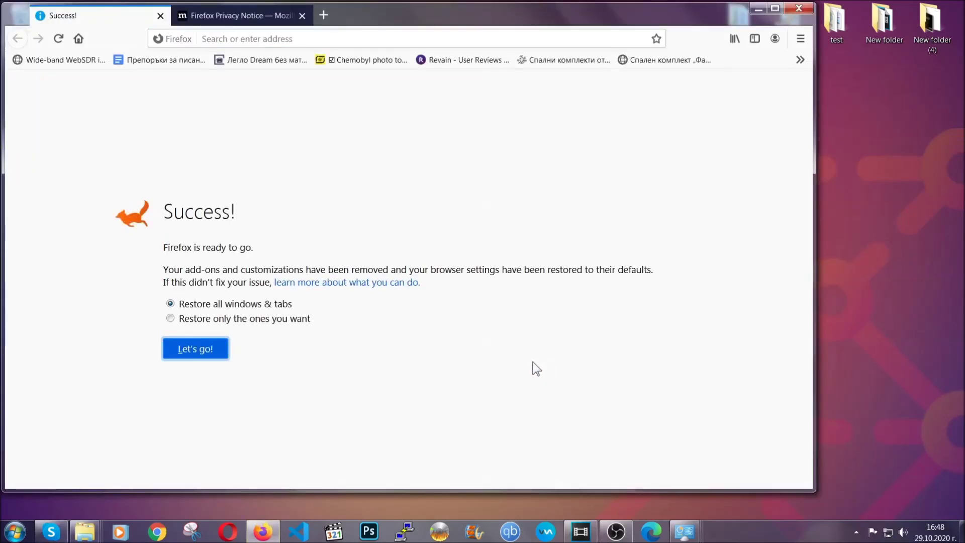
{"action": "left_click", "coordinate": [756, 10]}
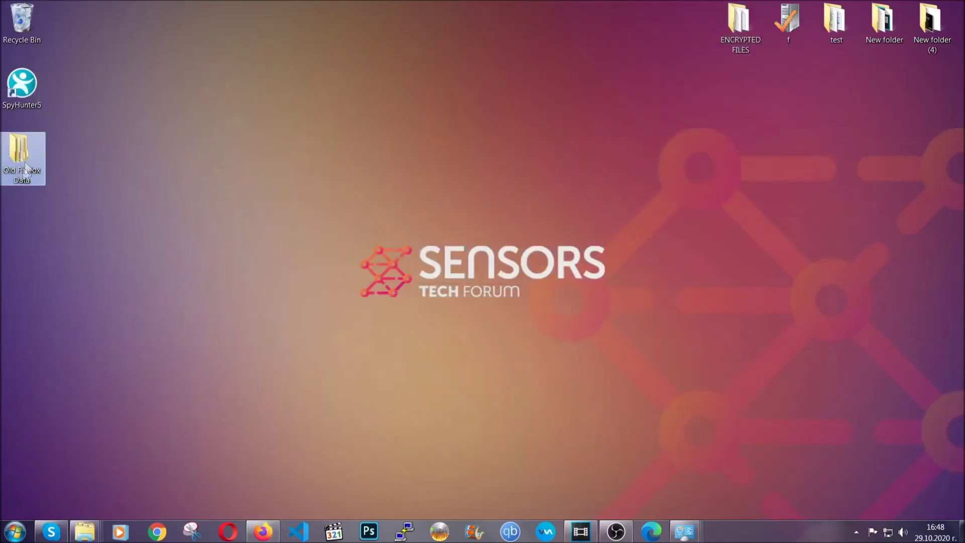
Clear Edge's browsing data for All time via edge://settings/clearBrowserData
{"action": "mouse_move", "coordinate": [15, 187]}
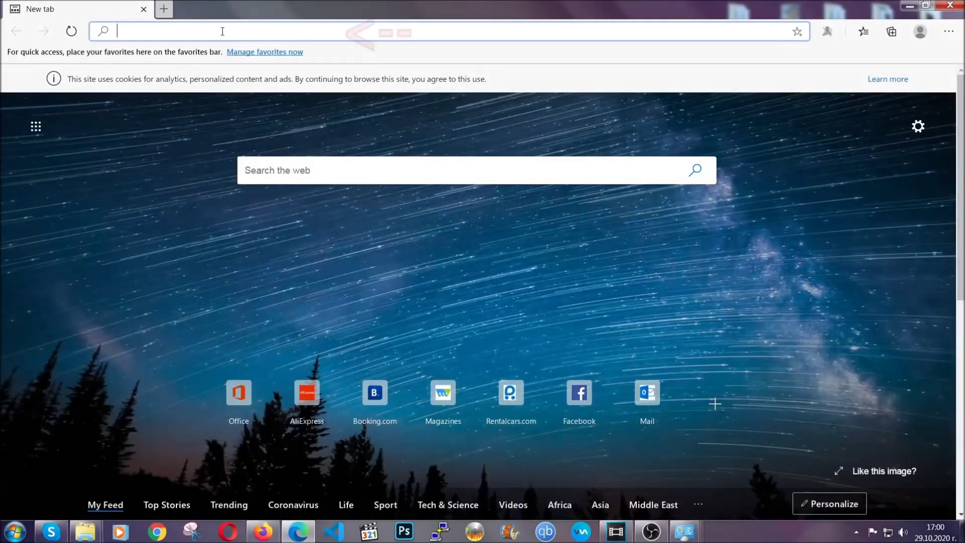
{"action": "type", "text": "edge:"}
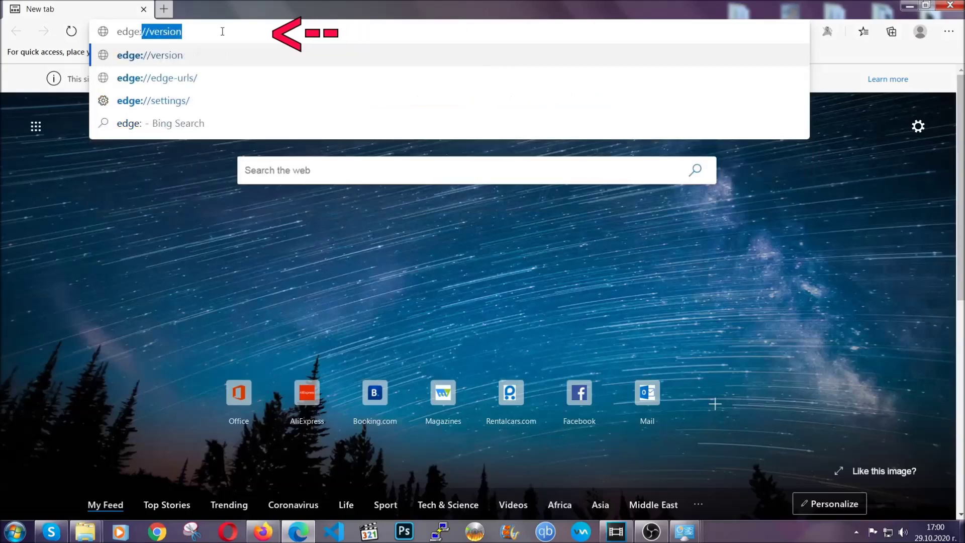
{"action": "type", "text": "//settings/"}
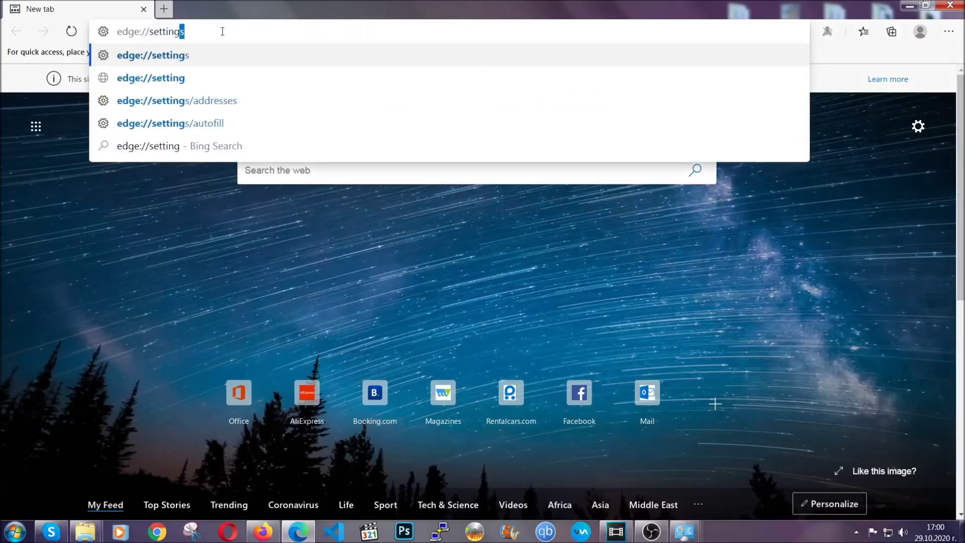
{"action": "type", "text": "clear"}
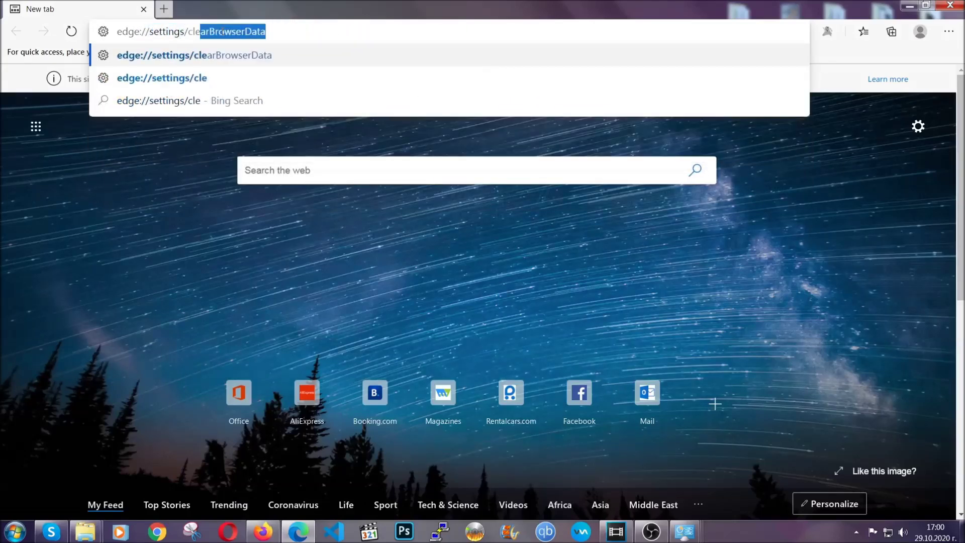
{"action": "type", "text": "BrowserDa"}
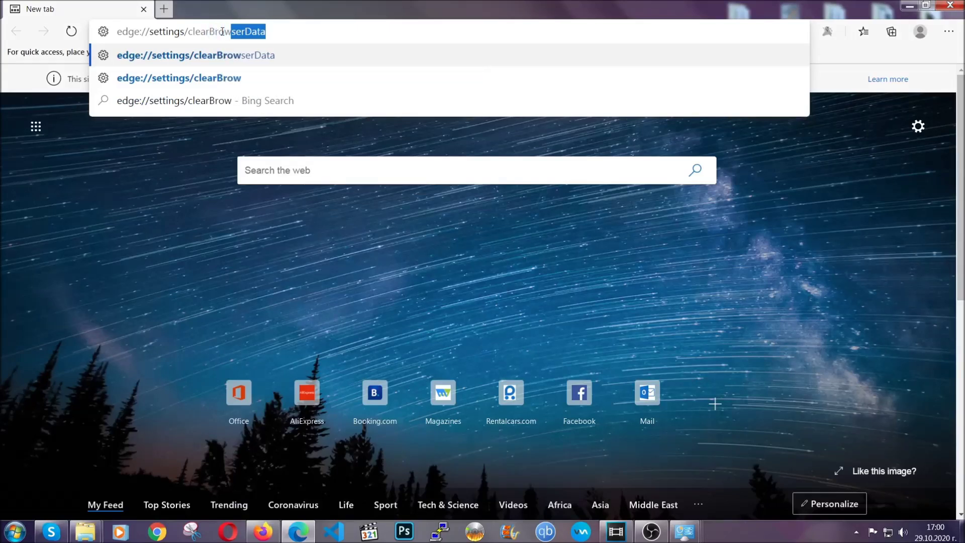
{"action": "type", "text": "ta"}
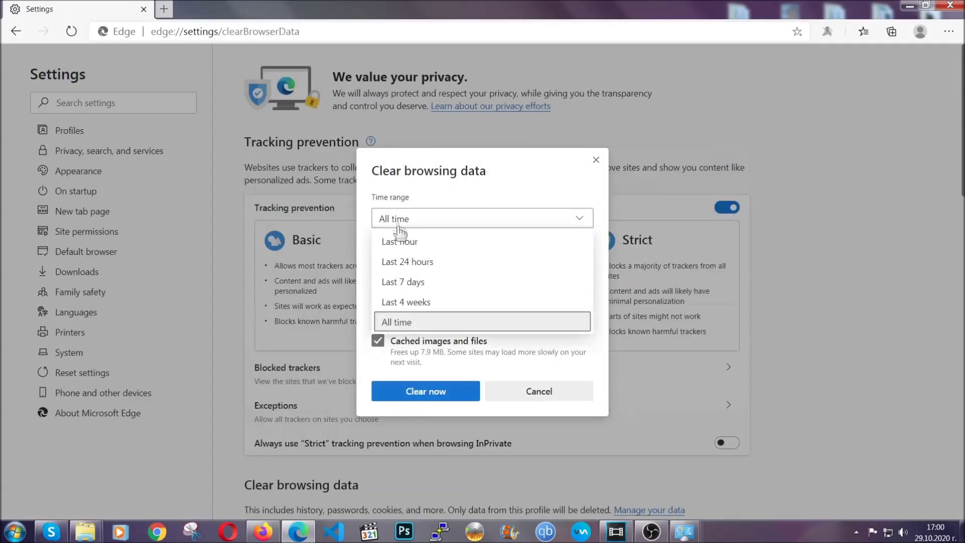
{"action": "left_click", "coordinate": [398, 325]}
{"action": "scroll", "coordinate": [399, 327], "scroll_direction": "down", "scroll_amount": 3}
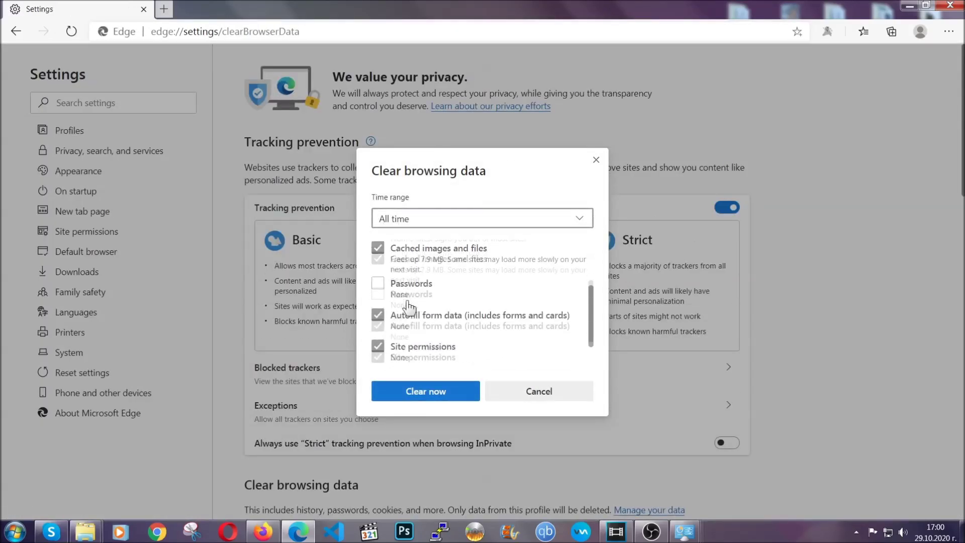
{"action": "left_click", "coordinate": [421, 397]}
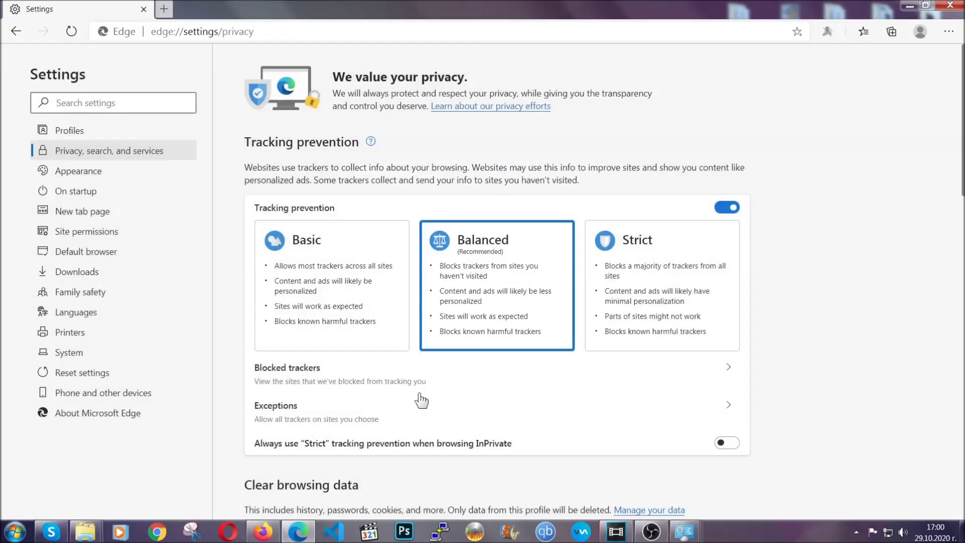
Remove the sole extension from Edge's Extensions page, confirm it, and close Edge
{"action": "left_click", "coordinate": [948, 32]}
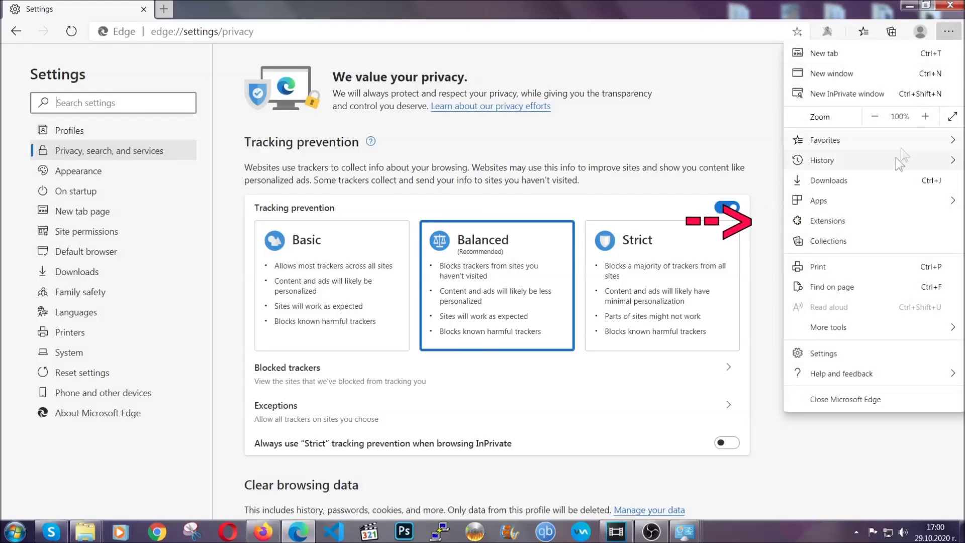
{"action": "left_click", "coordinate": [881, 219]}
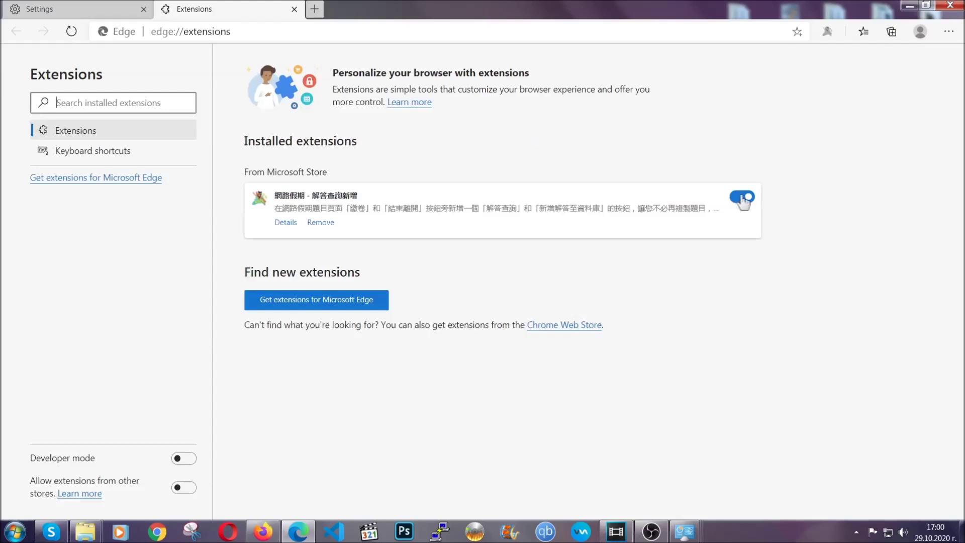
{"action": "left_click", "coordinate": [316, 224]}
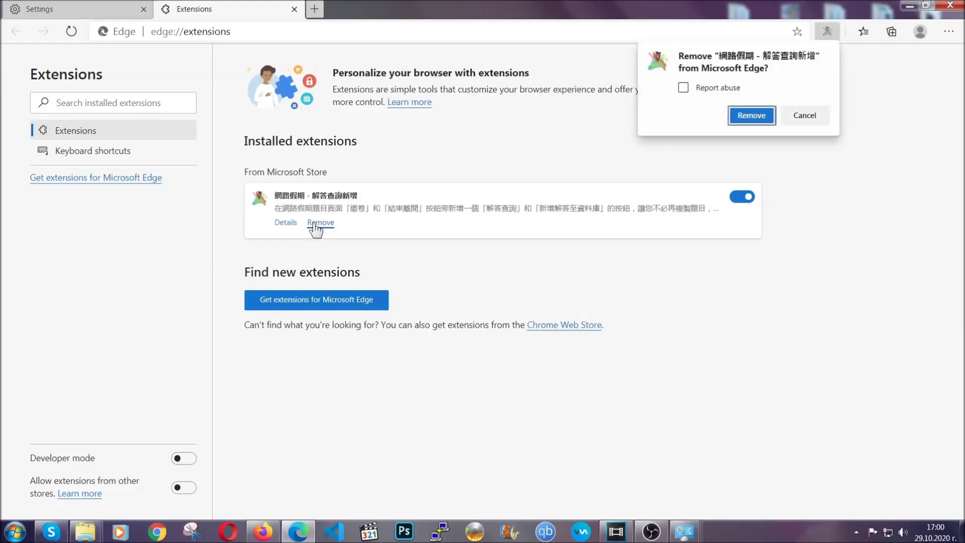
{"action": "left_click", "coordinate": [749, 115]}
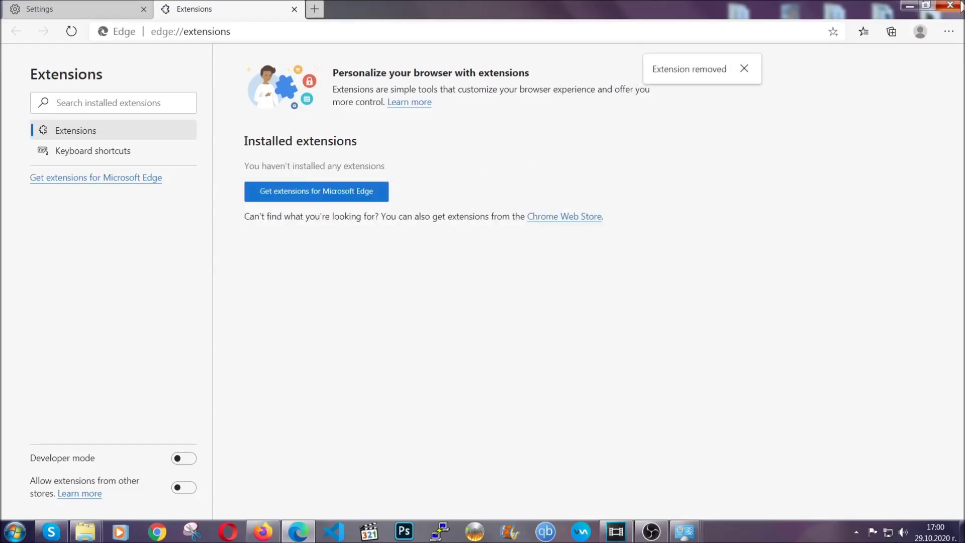
{"action": "left_click", "coordinate": [958, 5]}
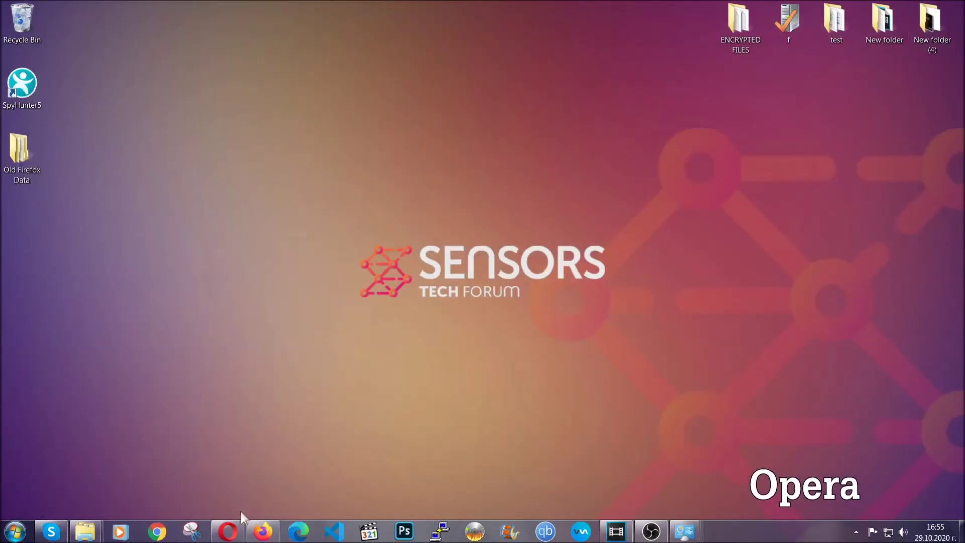
Launch Opera and go to opera://settings/clearBrowserData
{"action": "left_click", "coordinate": [233, 531]}
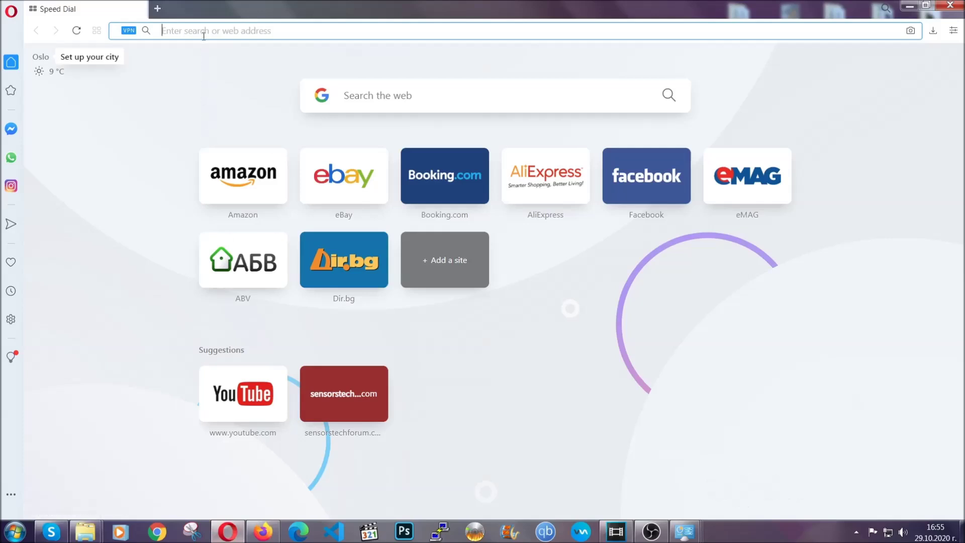
{"action": "type", "text": "opera"}
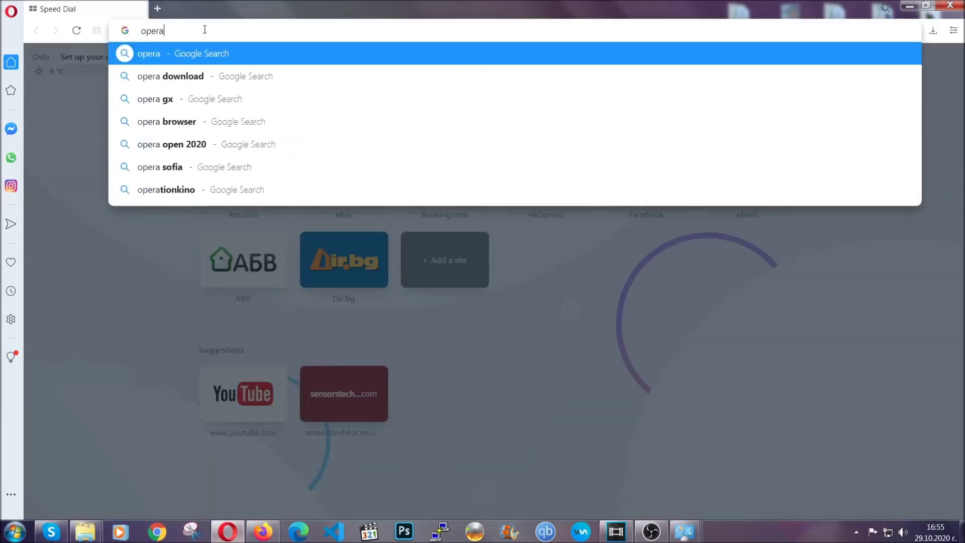
{"action": "type", "text": "://se"}
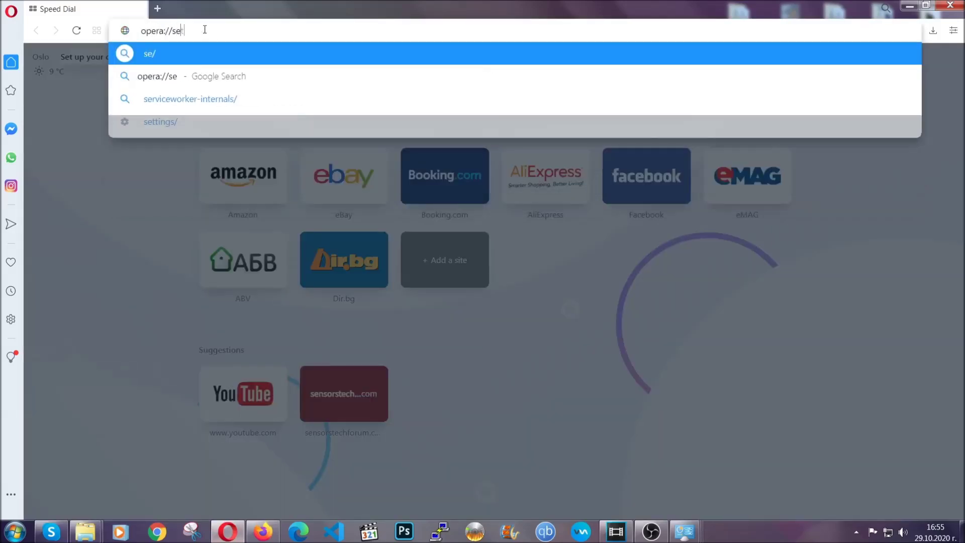
{"action": "type", "text": "ttings/clearBrr"}
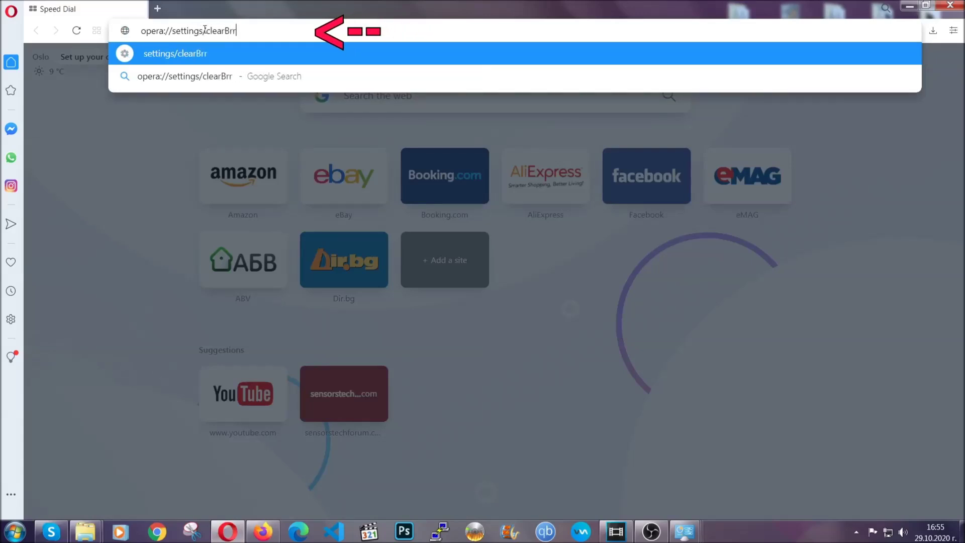
{"action": "key", "text": "BackSpace"}
{"action": "type", "text": "owserD"}
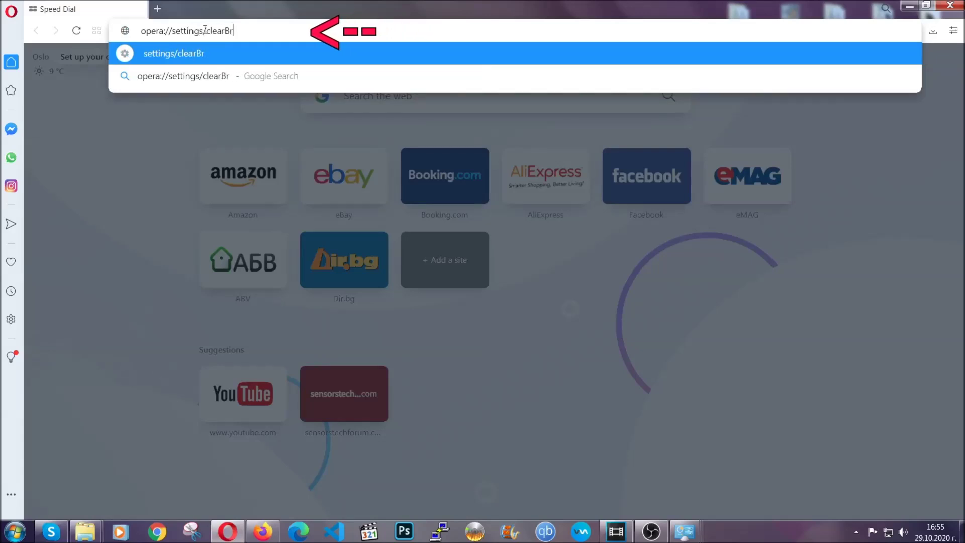
{"action": "type", "text": "ata"}
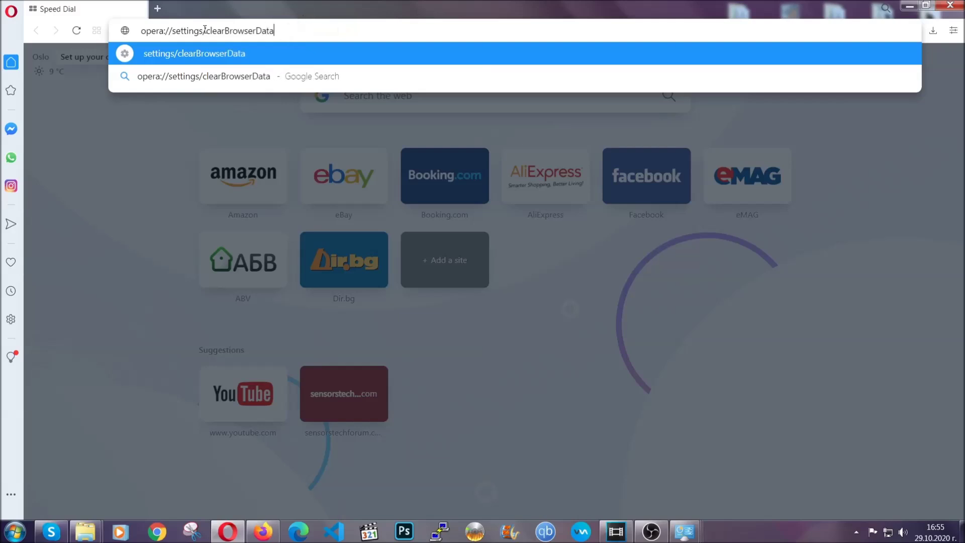
{"action": "key", "text": "Return"}
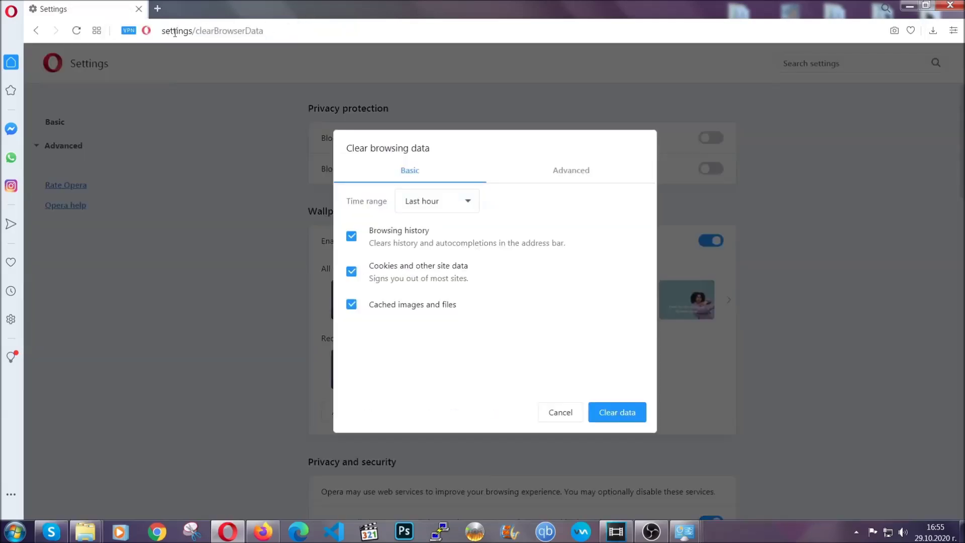
On the Advanced tab, clear All time data with Site Settings included, leaving passwords unchecked
{"action": "left_click", "coordinate": [569, 176]}
{"action": "left_click", "coordinate": [476, 202]}
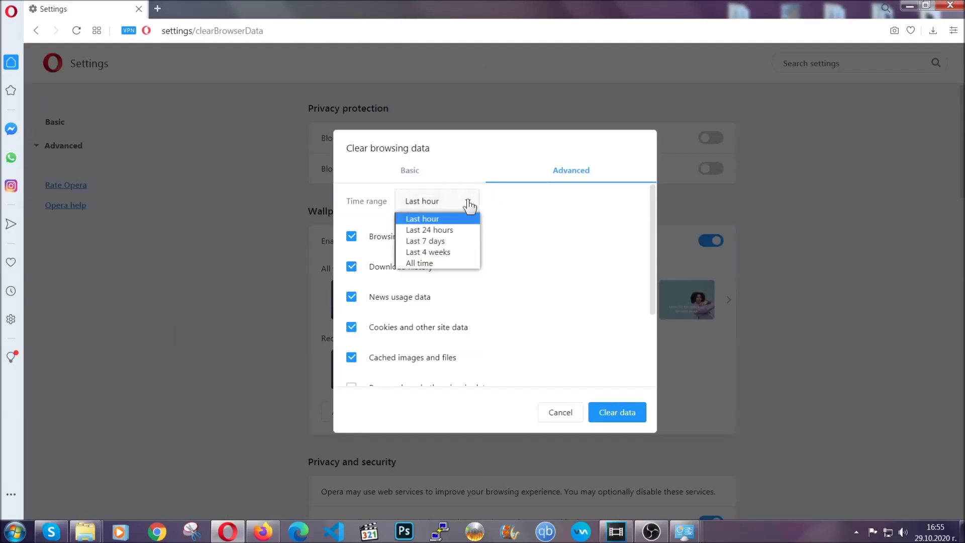
{"action": "left_click", "coordinate": [436, 261]}
{"action": "scroll", "coordinate": [440, 270], "scroll_direction": "down", "scroll_amount": 2}
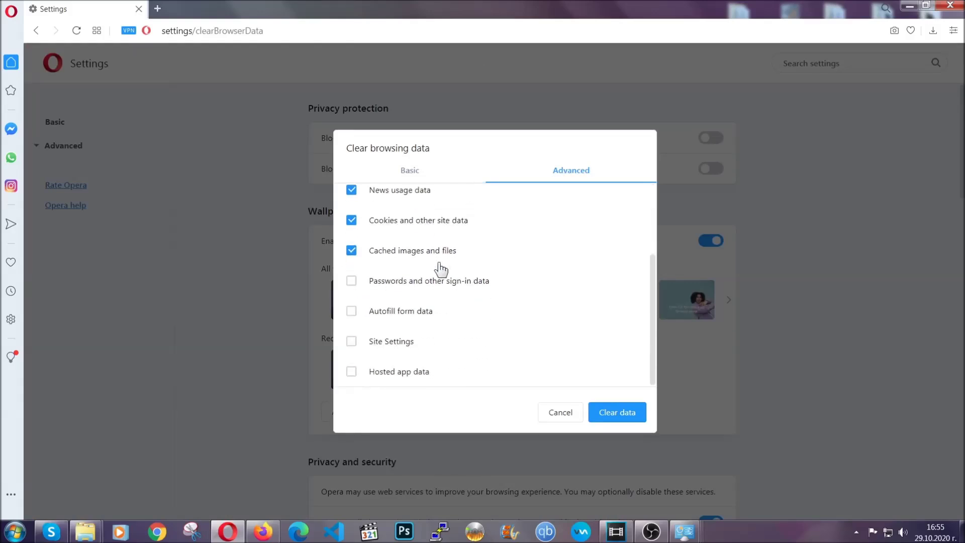
{"action": "left_click", "coordinate": [397, 344]}
{"action": "left_click", "coordinate": [614, 414]}
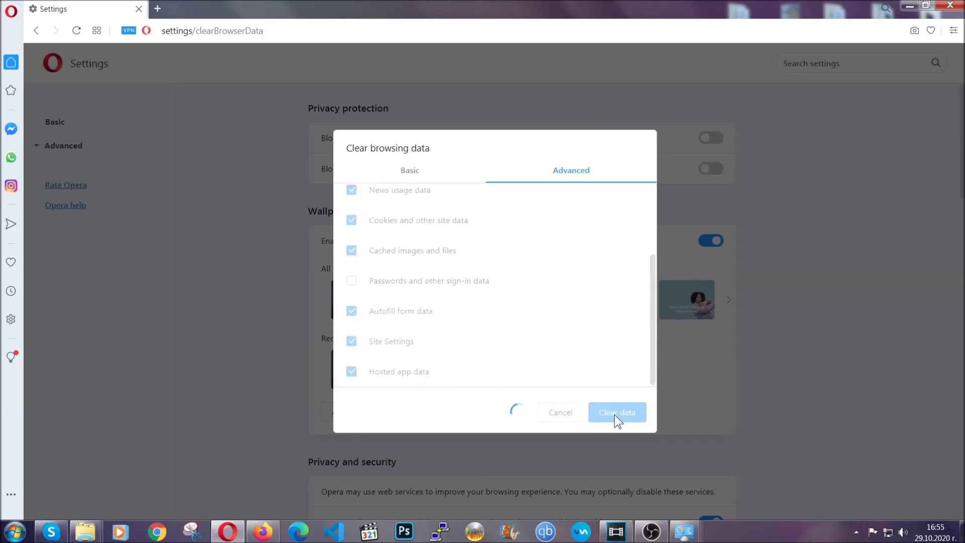